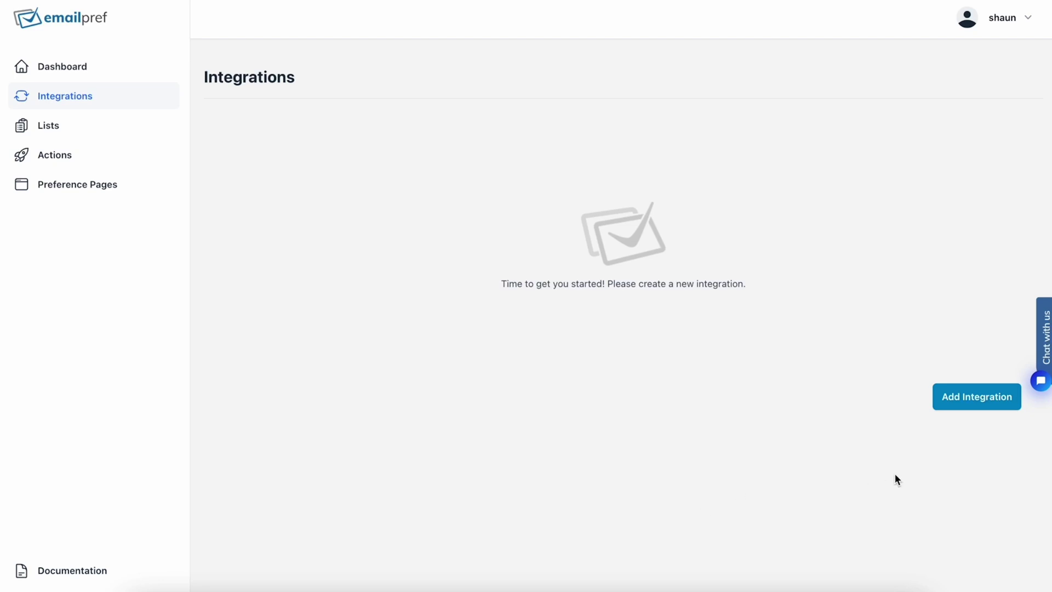
- Add an ActiveCampaign integration named AppSumo Shaun, entering its API key and account URL
click(968, 402)
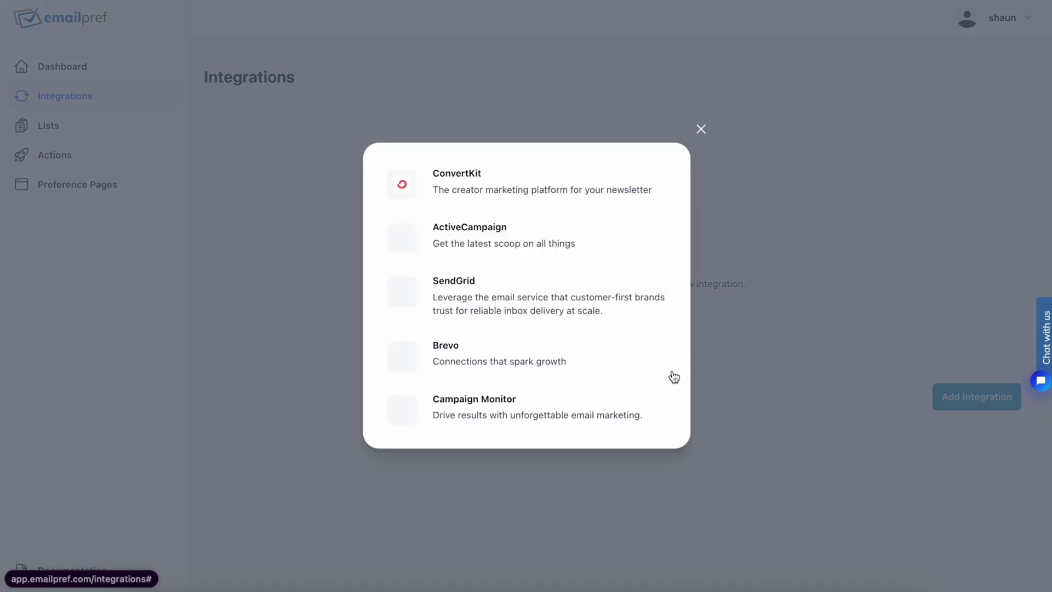
click(578, 240)
click(553, 241)
text(A)
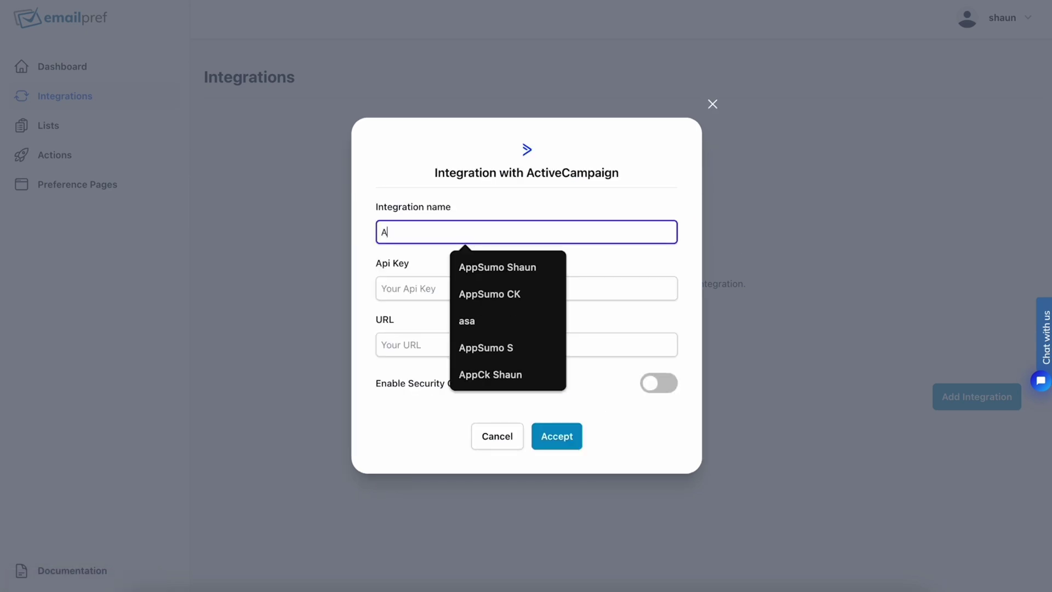
text(ppSumo Shaun)
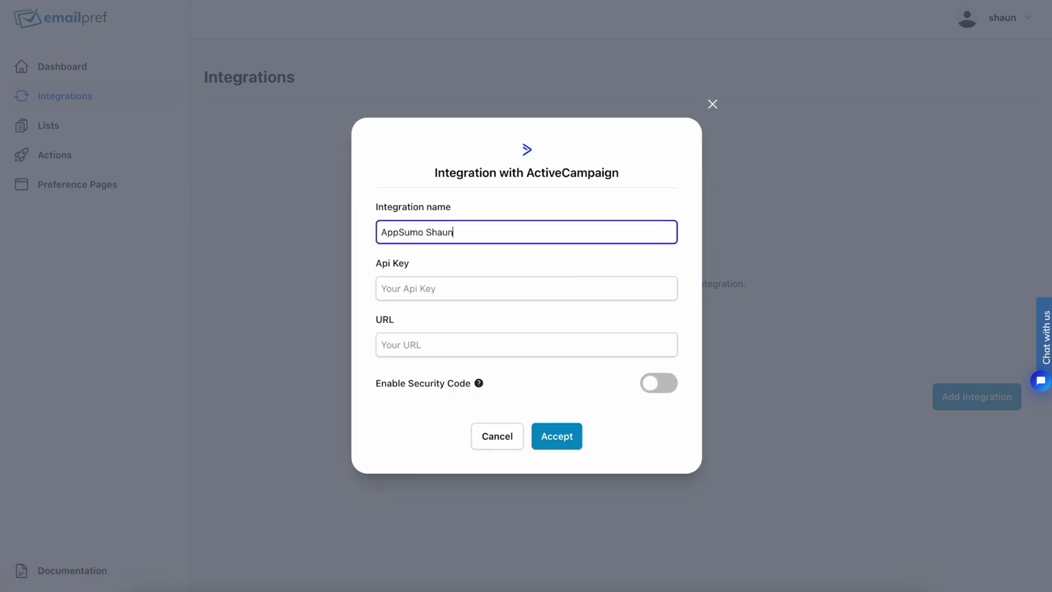
key(Tab)
click(500, 323)
key(Tab)
click(503, 382)
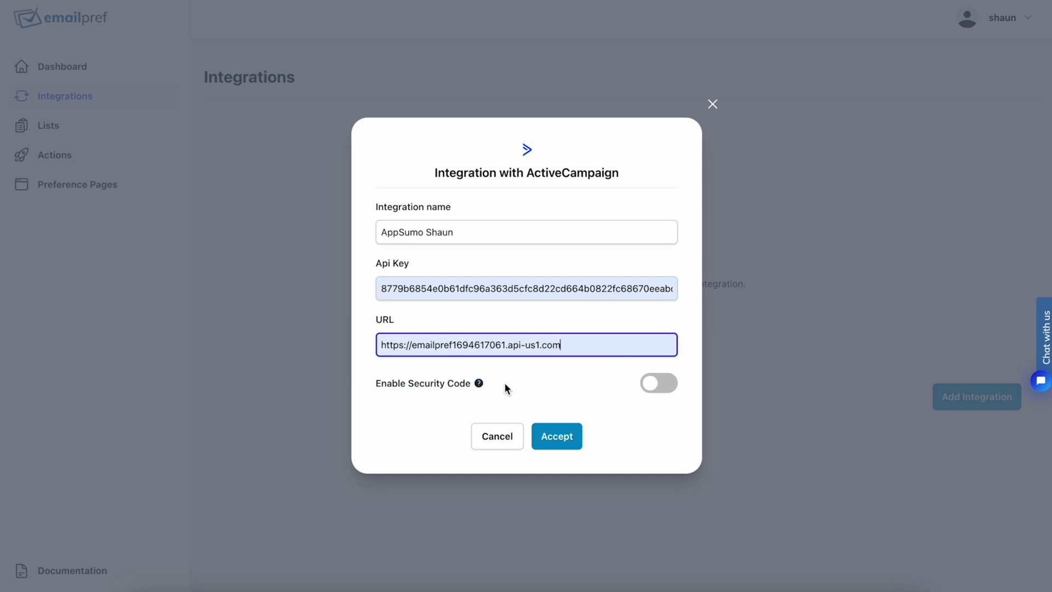
click(578, 444)
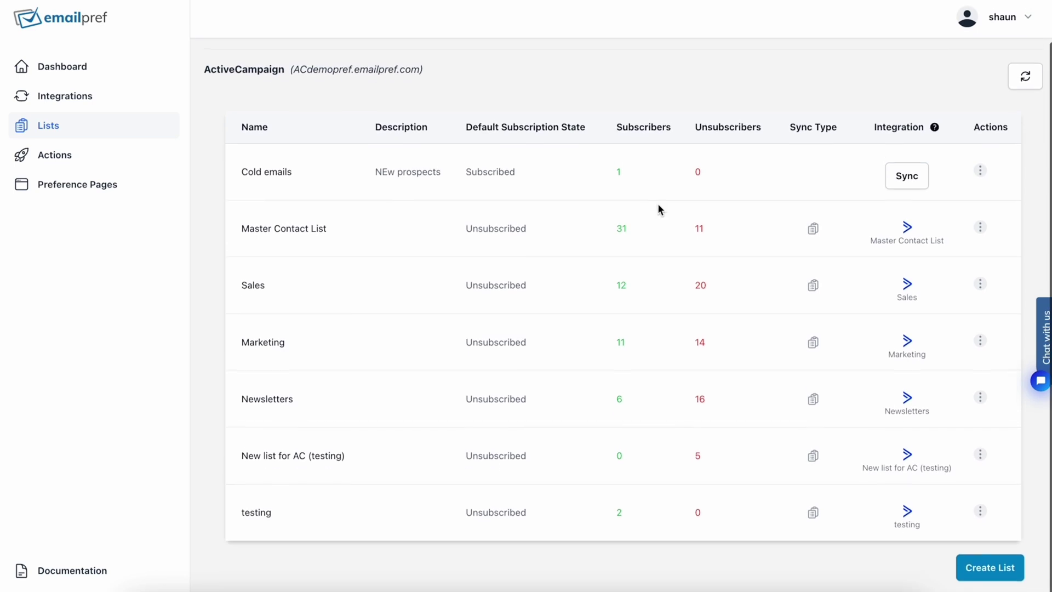
scroll(734, 512, down, 1)
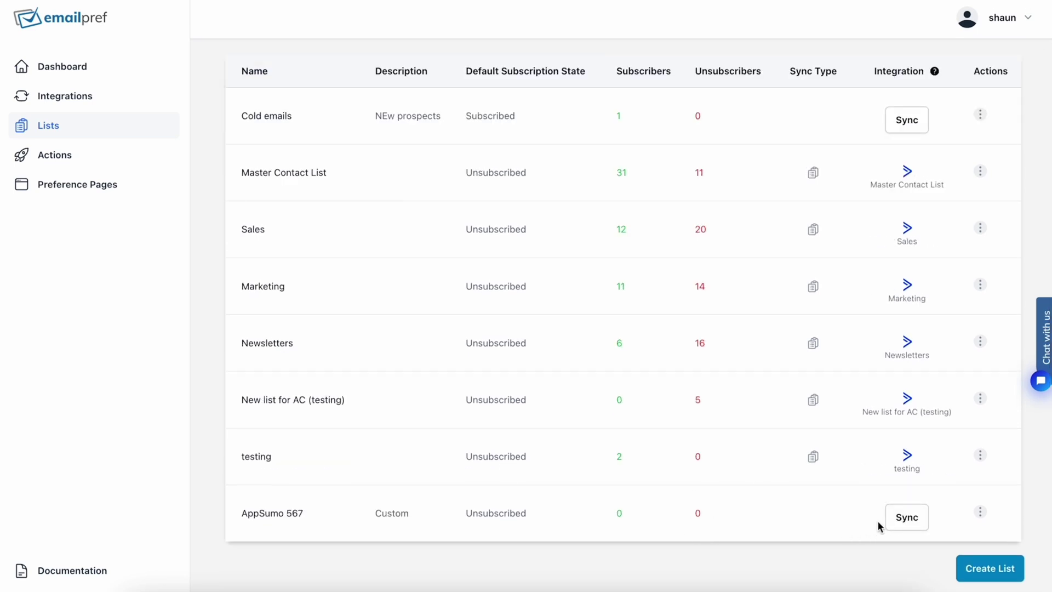
- Full-sync the AppSumo 567 list with ActiveCampaign list 'pro', then go to Preference Pages
click(897, 522)
click(583, 323)
click(611, 299)
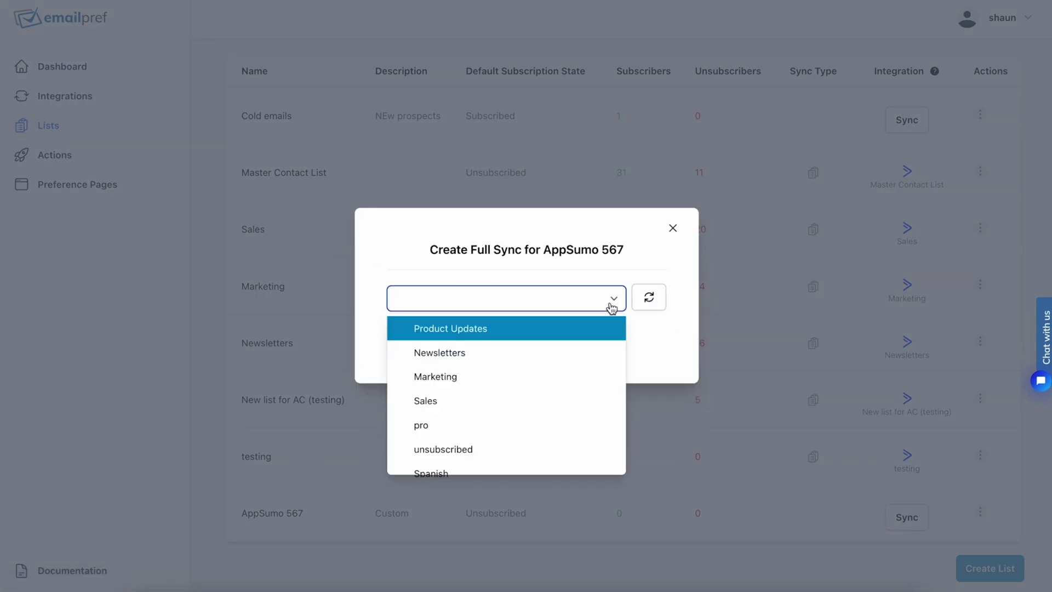
click(148, 198)
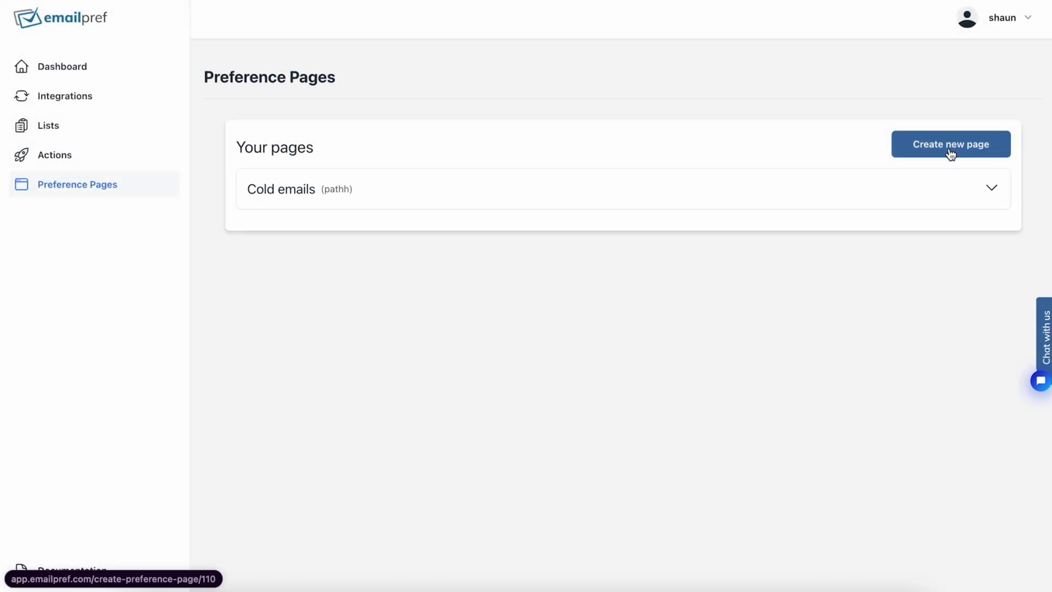
- Start a new preference page named One Integrationn with path custom
click(951, 154)
click(205, 127)
text(One Integrationn)
key(Tab)
text(custom)
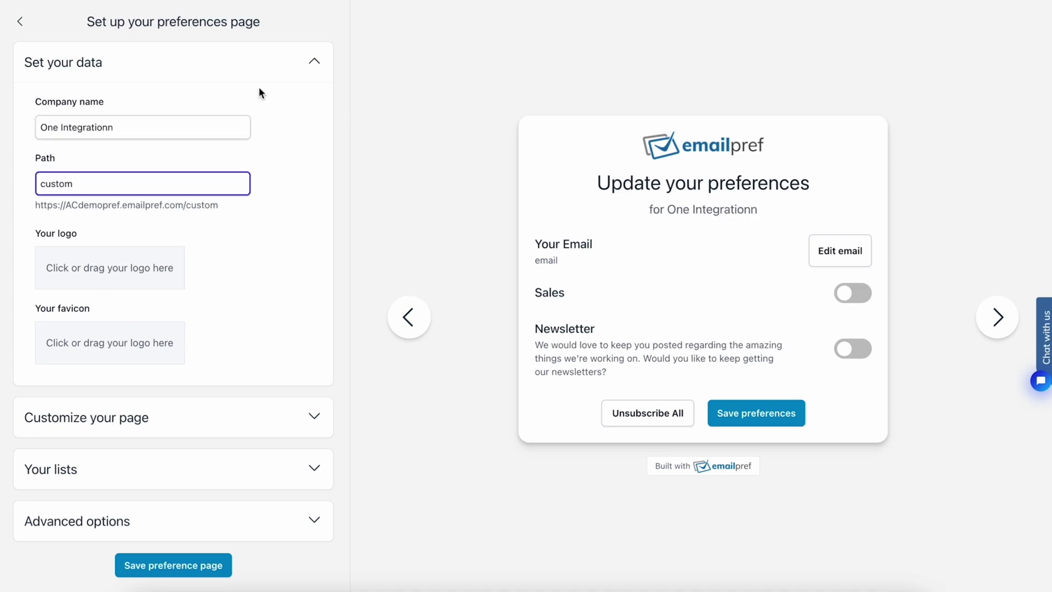
- Give the preference page a blue background and black buttons
click(261, 73)
click(274, 120)
click(49, 184)
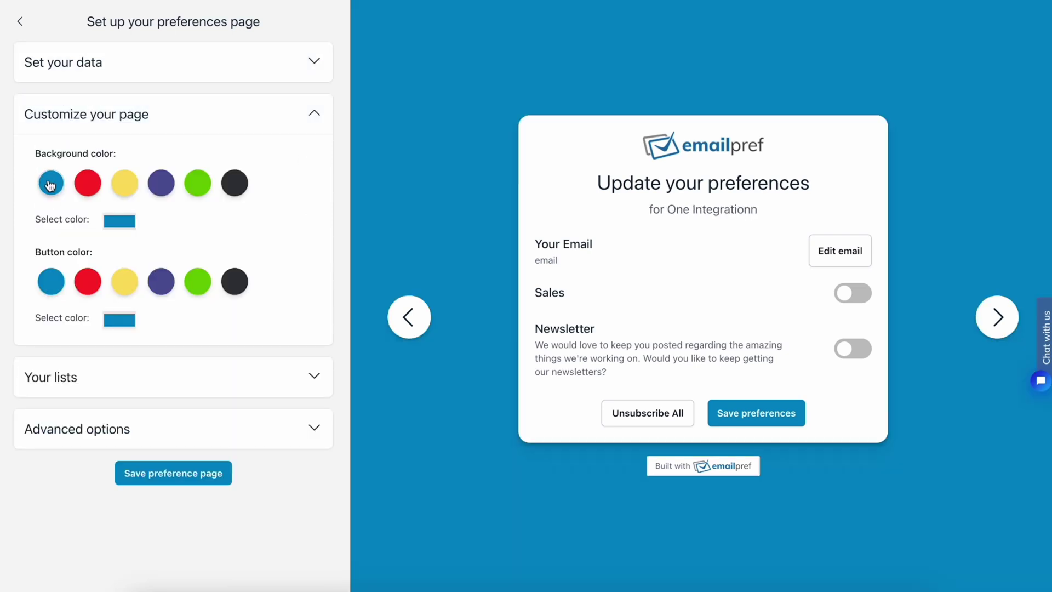
click(240, 285)
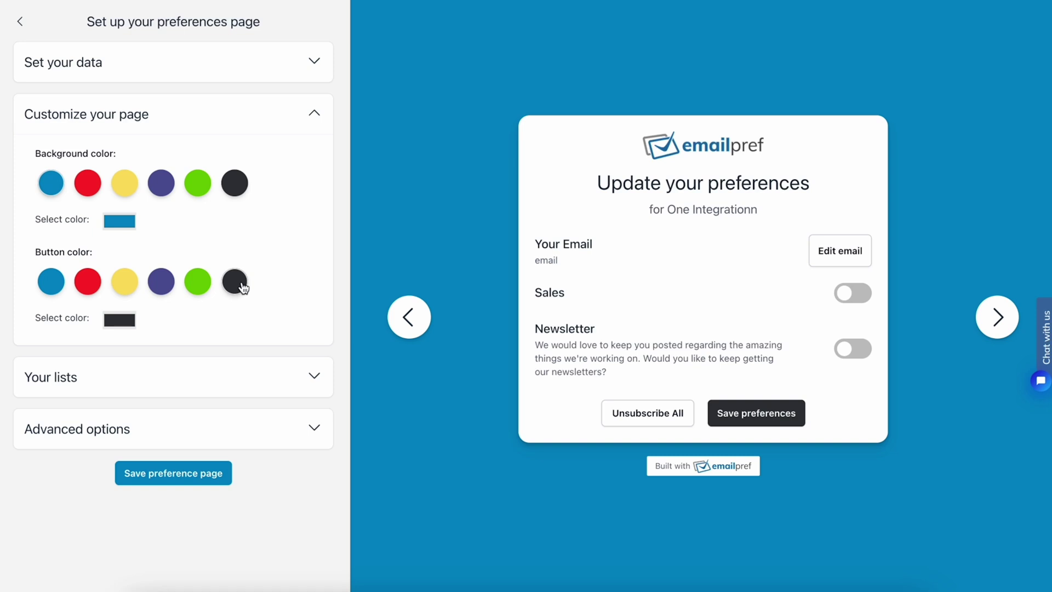
- Add three subscription lists to the preference page
click(314, 113)
click(310, 164)
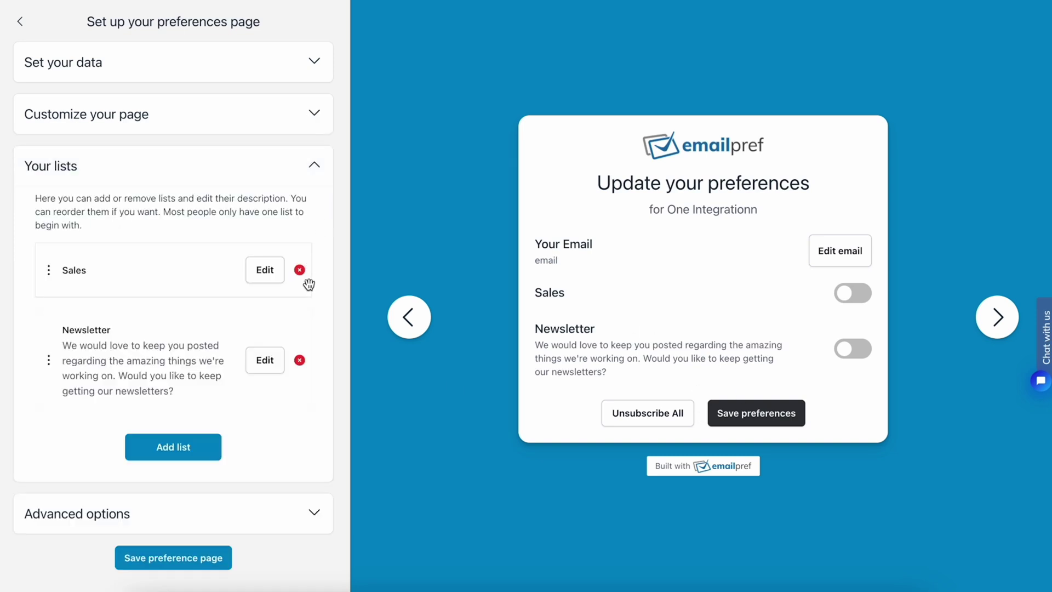
click(206, 271)
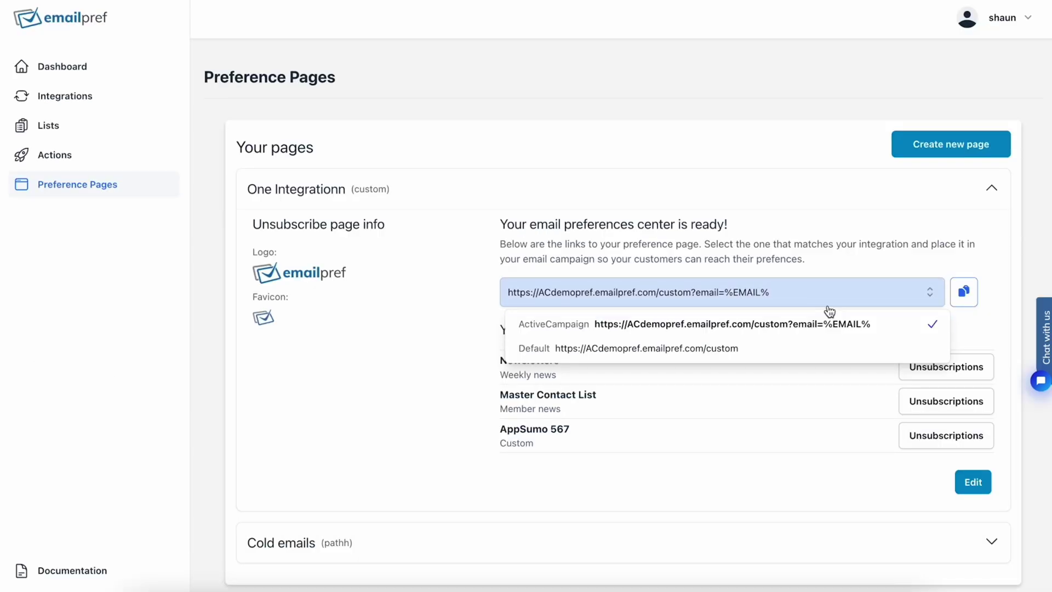
- Using the copied ActiveCampaign link, turn off Newsletters, turn on Master Contact List and AppSumo 567, then save
click(965, 294)
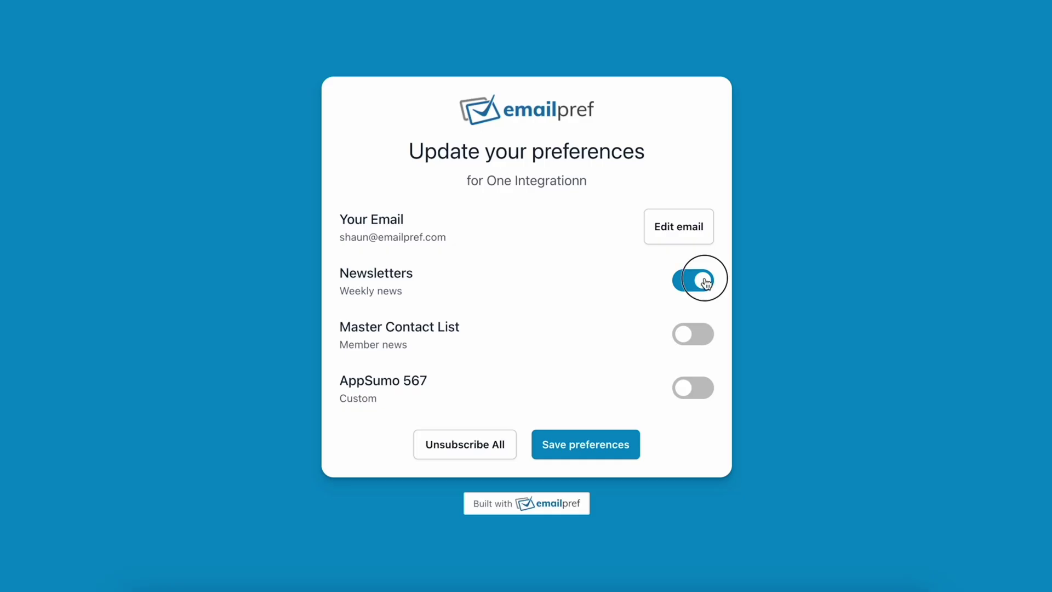
click(693, 280)
click(693, 334)
click(693, 388)
click(586, 444)
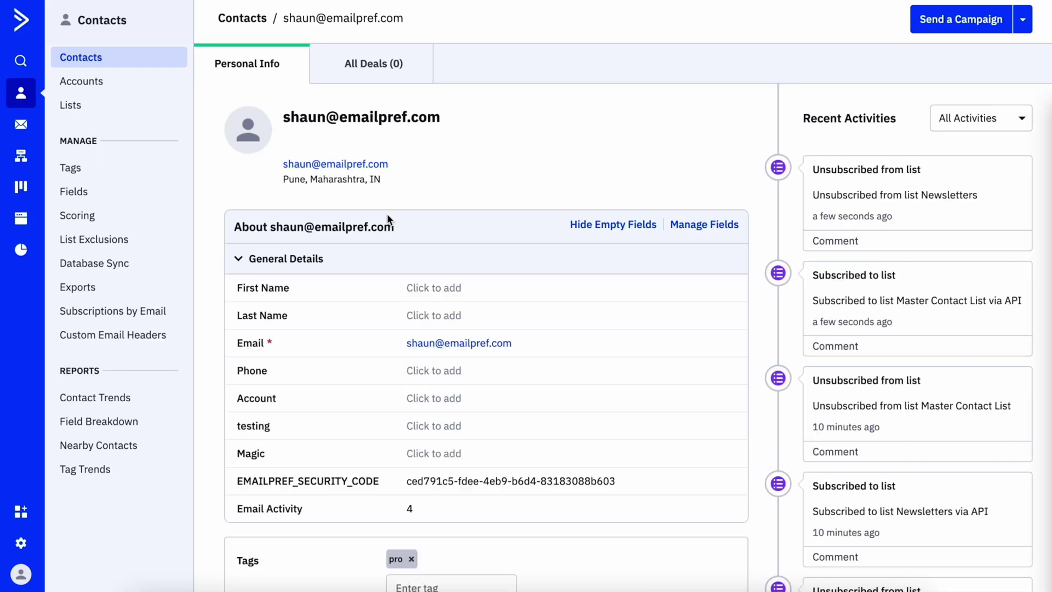
scroll(525, 425, down, 3)
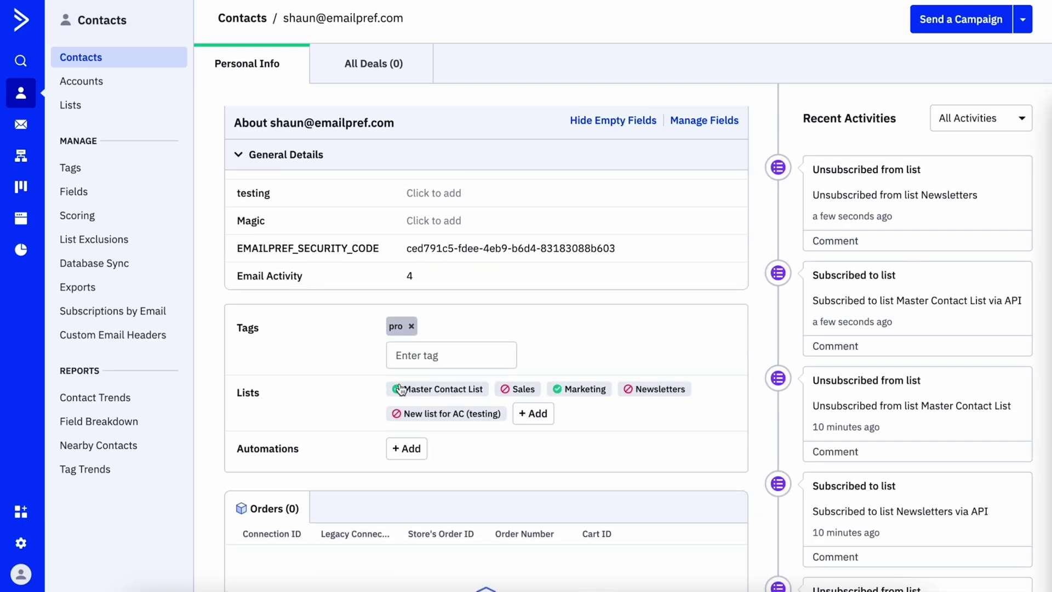
- Open the contact's Master Contact List subscription record and review its status options
click(453, 393)
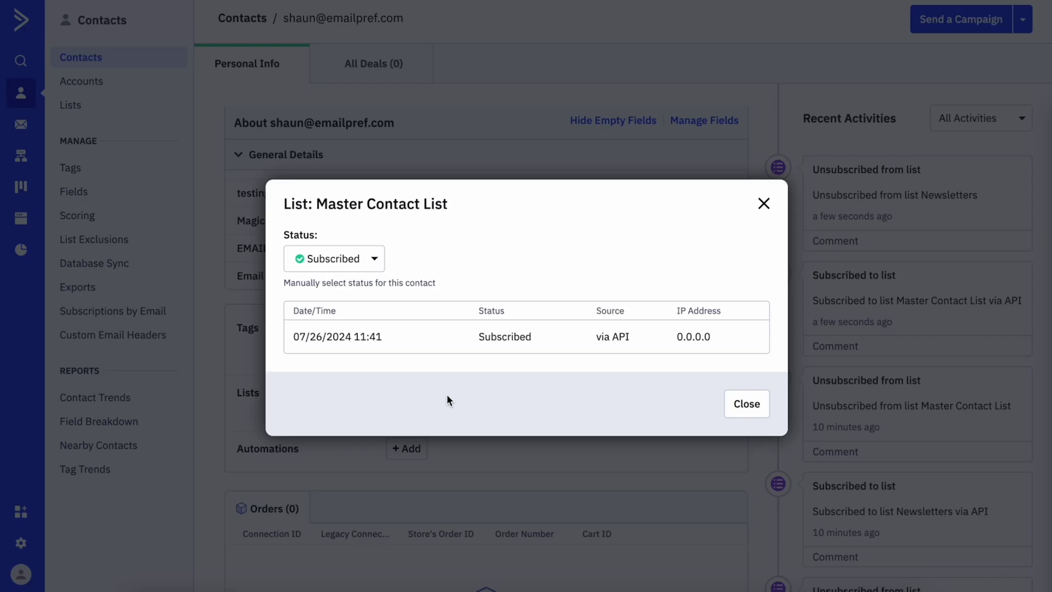
click(365, 247)
click(348, 345)
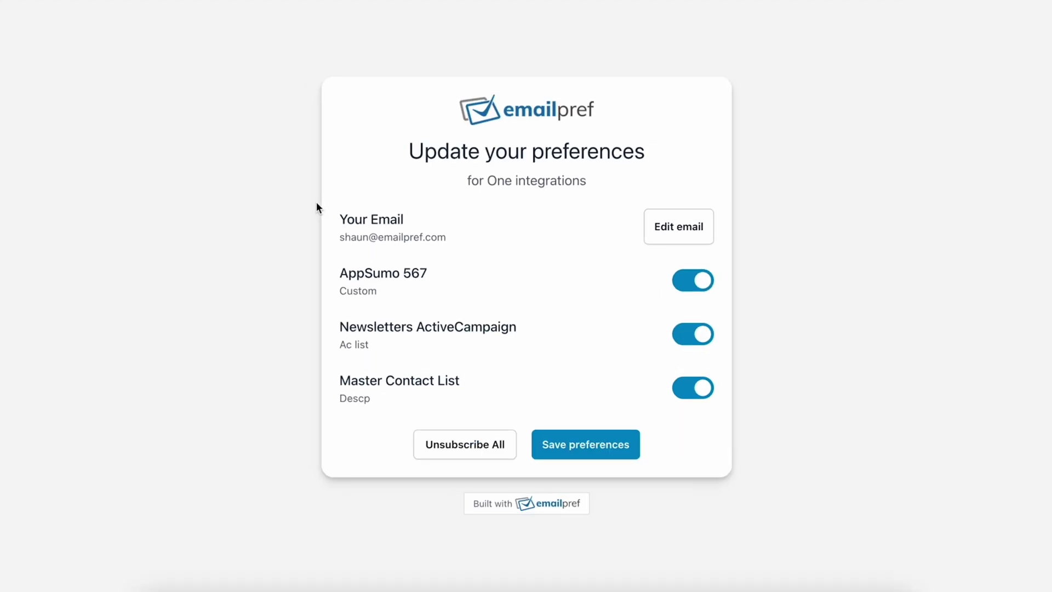
- Reload the preference page and add the pro tag to the ActiveCampaign contact
key(ctrl+r)
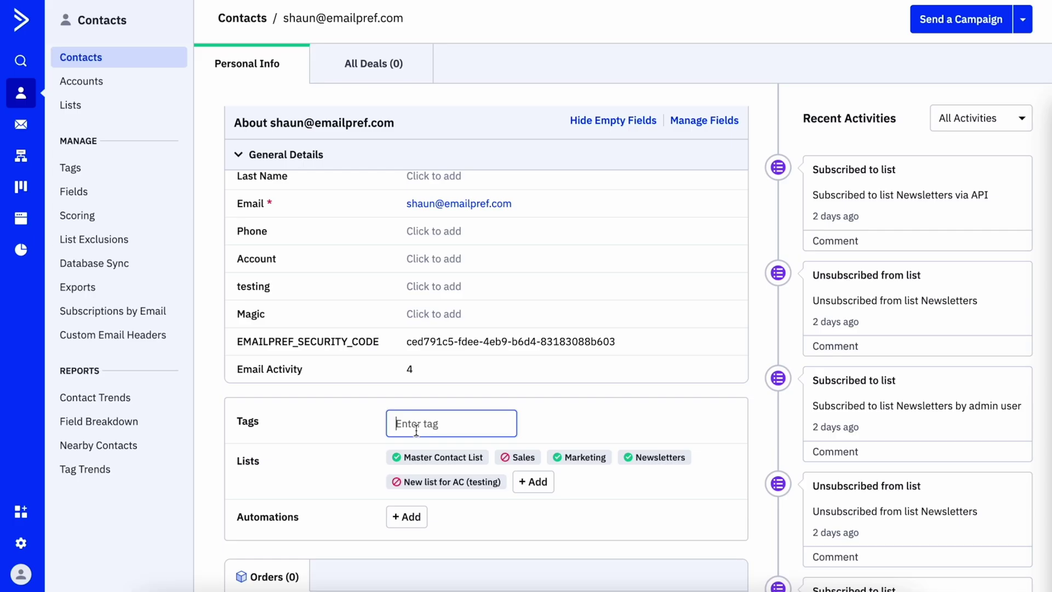
text(pro)
click(419, 483)
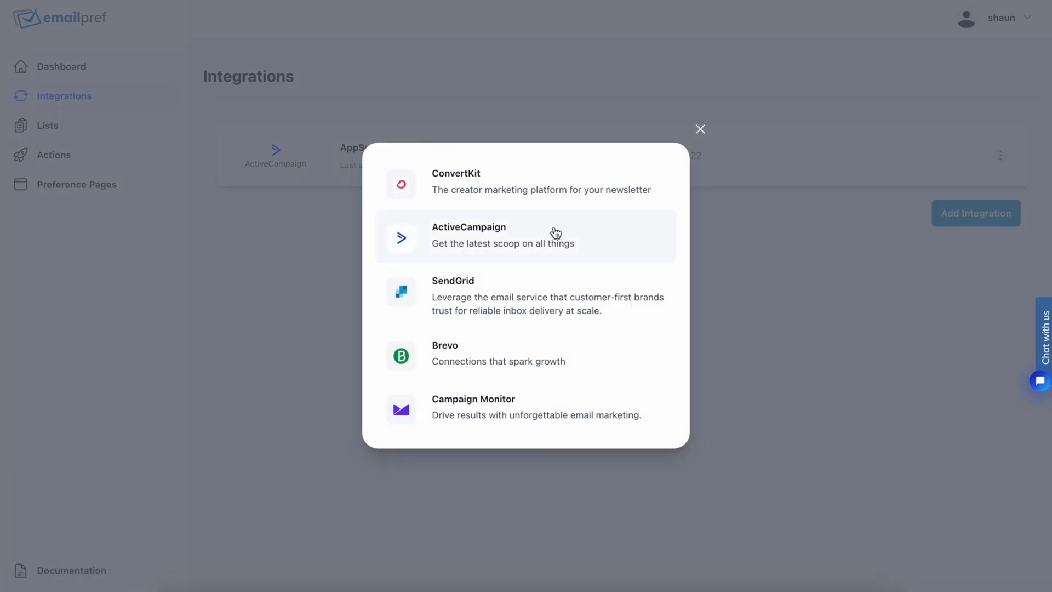
- Add a ConvertKit integration with the suggested name
click(666, 205)
click(523, 287)
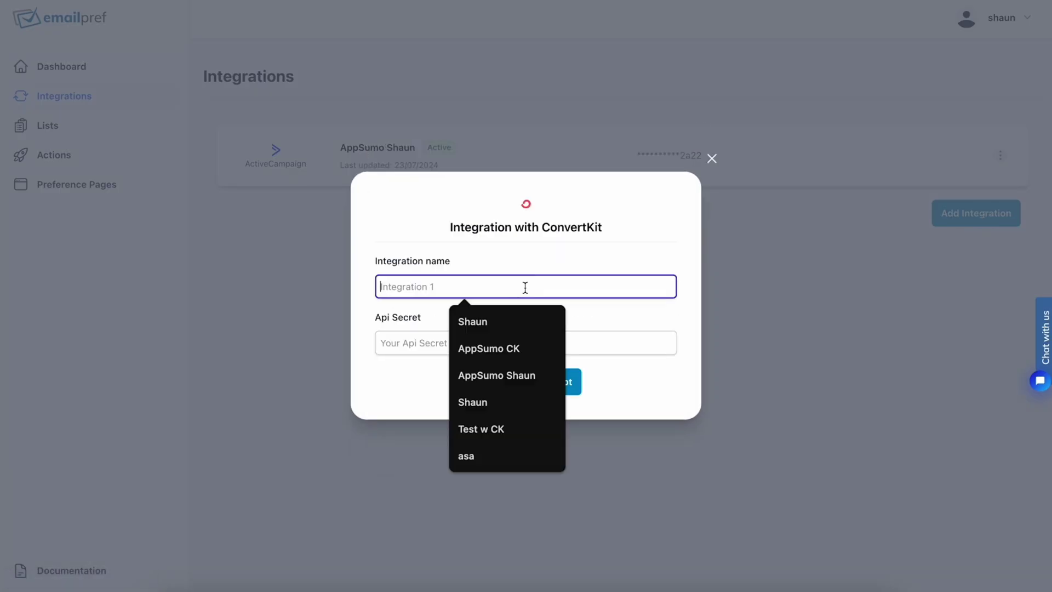
text(AppSumo)
click(496, 348)
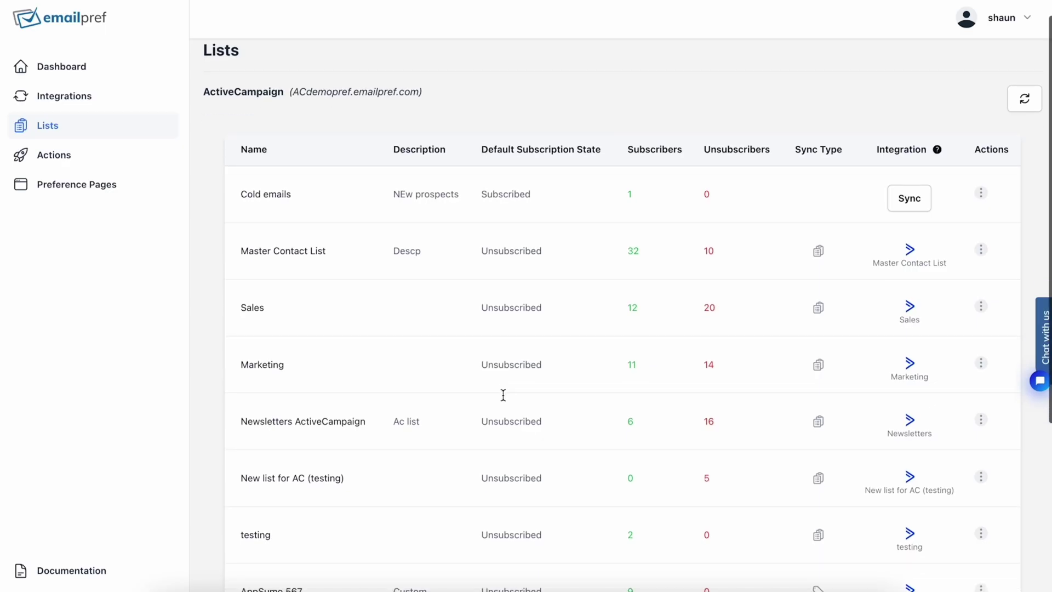
scroll(502, 395, down, 2)
scroll(502, 395, down, 3)
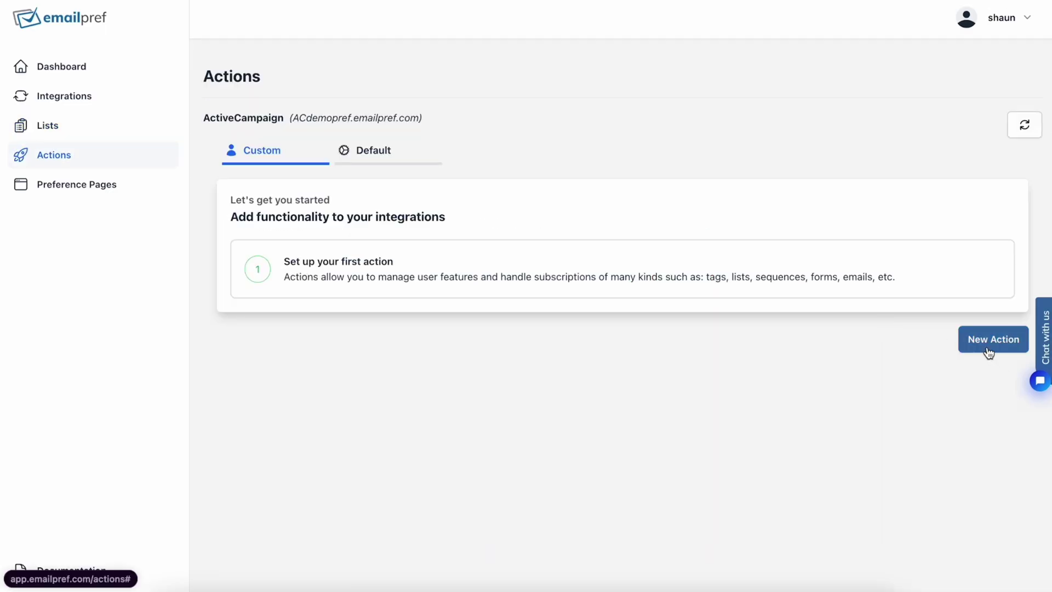
- Create a ConvertKit tag-handling action linking Newsletters ActiveCampaign to the Newsletter tag
click(987, 346)
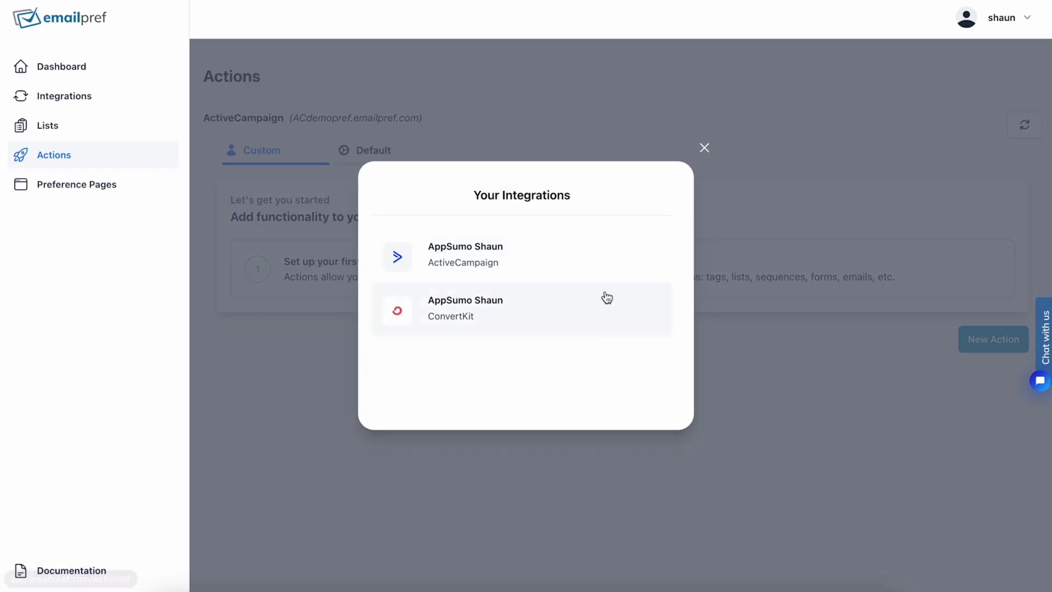
click(487, 327)
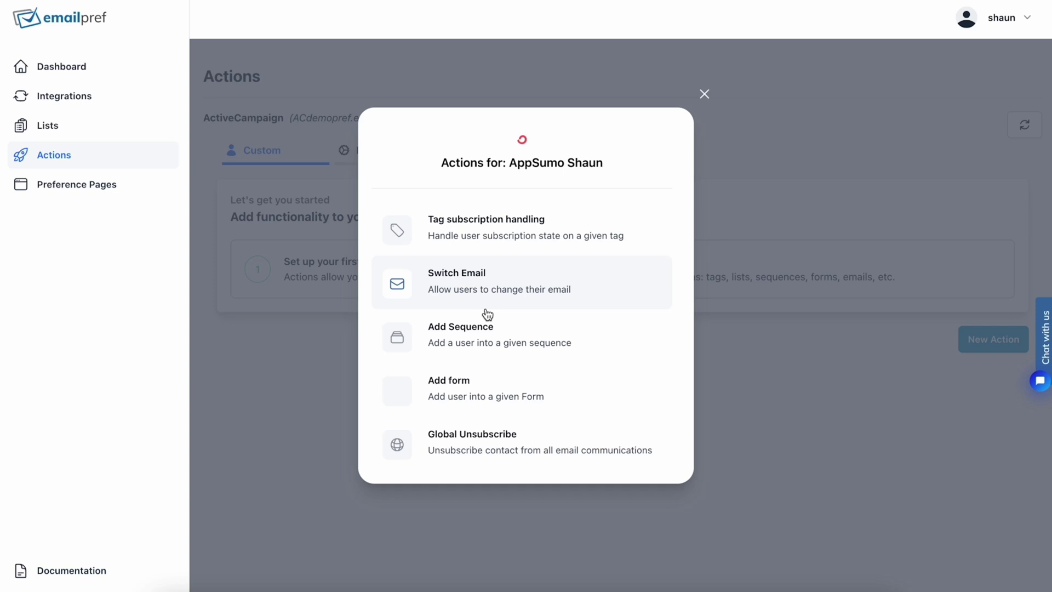
click(491, 246)
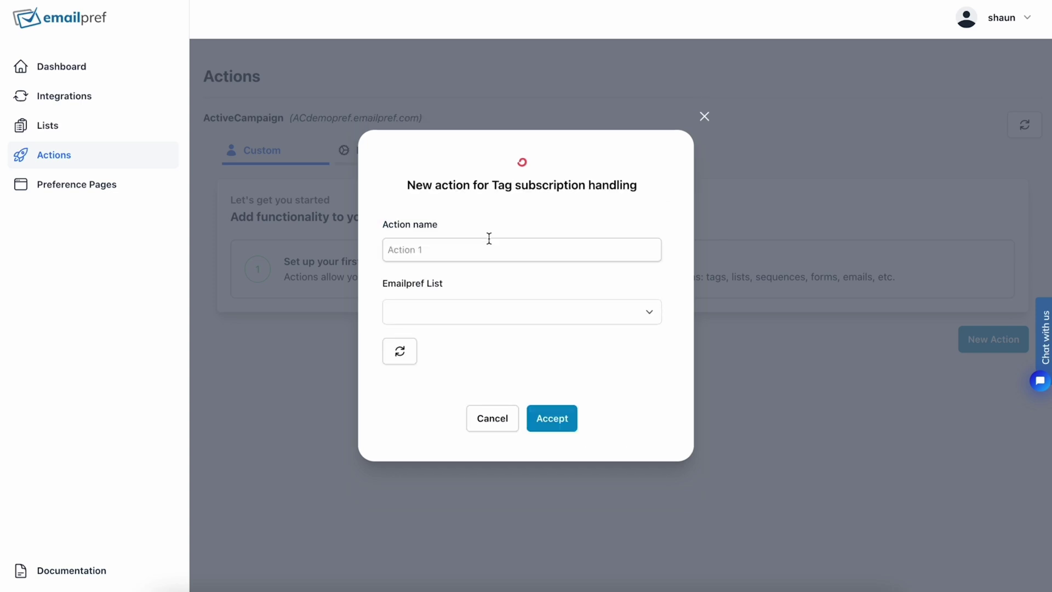
text(Ac to Ck(Newsletter))
click(510, 300)
click(475, 402)
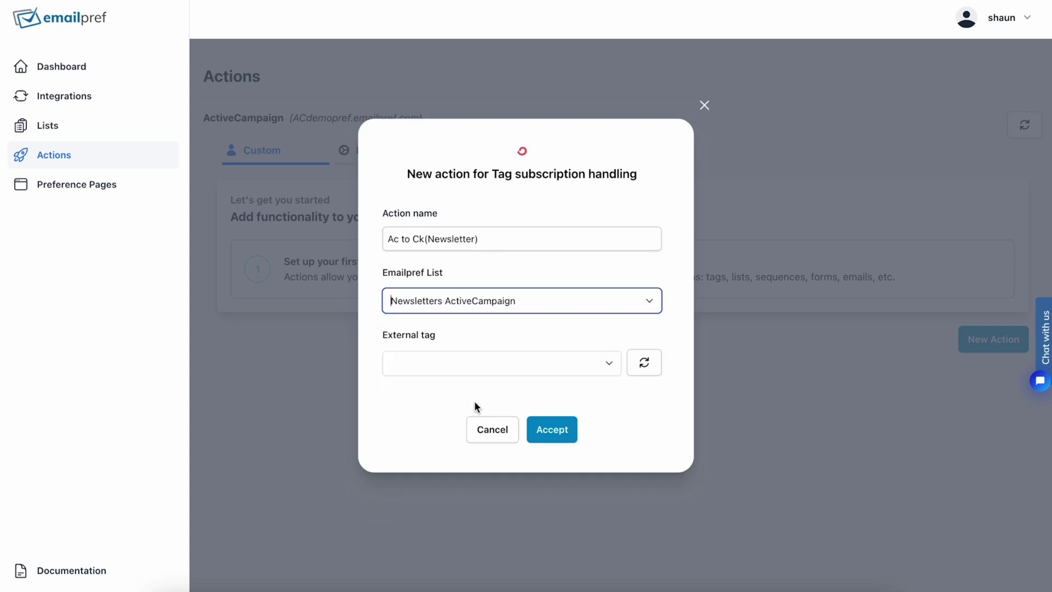
click(486, 362)
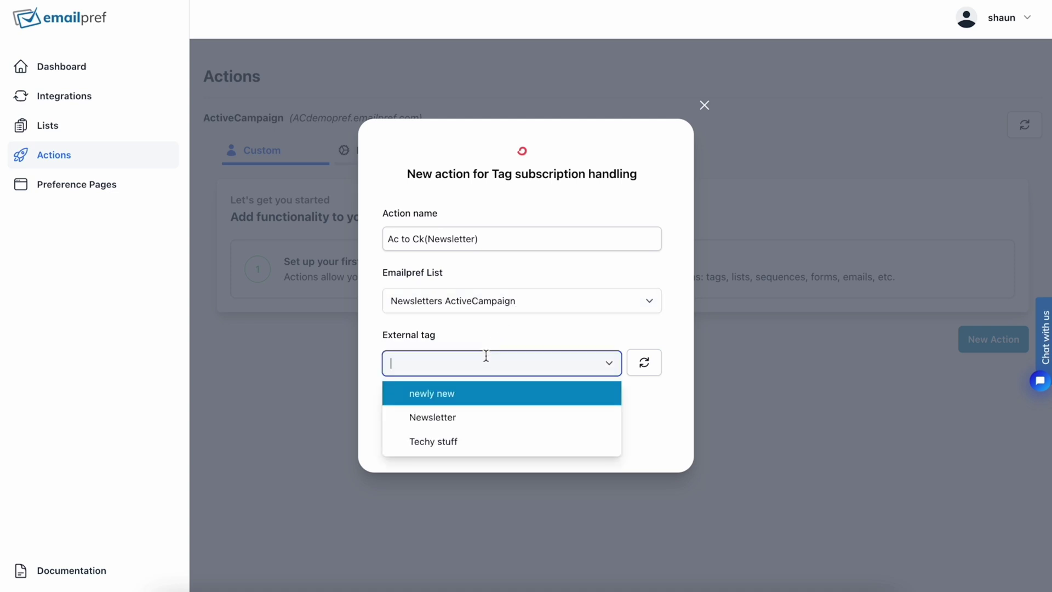
click(432, 417)
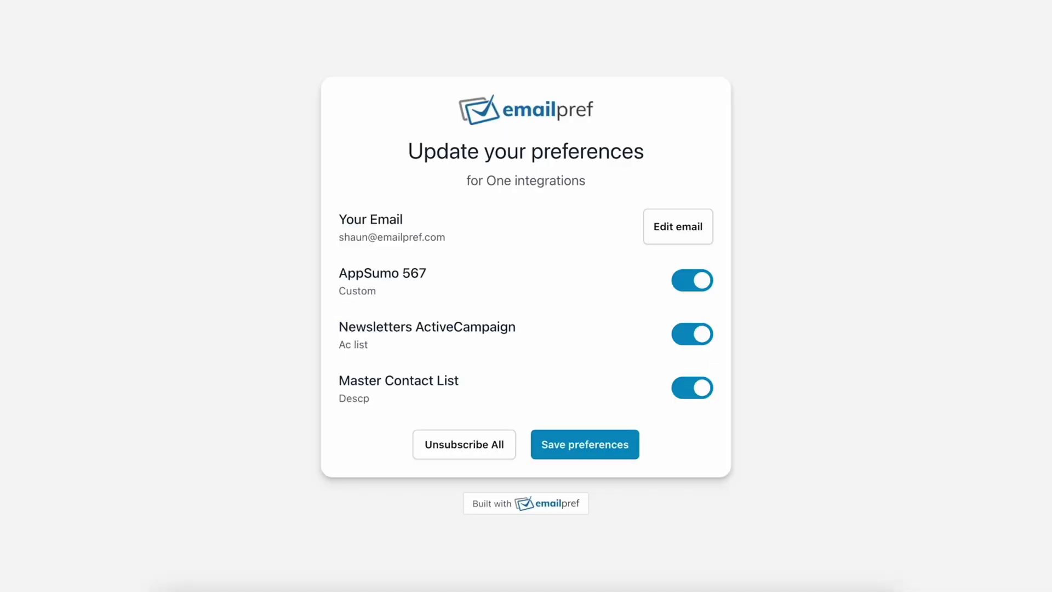
- Turn off Newsletters ActiveCampaign on the preference page and save the preferences
click(692, 333)
click(599, 445)
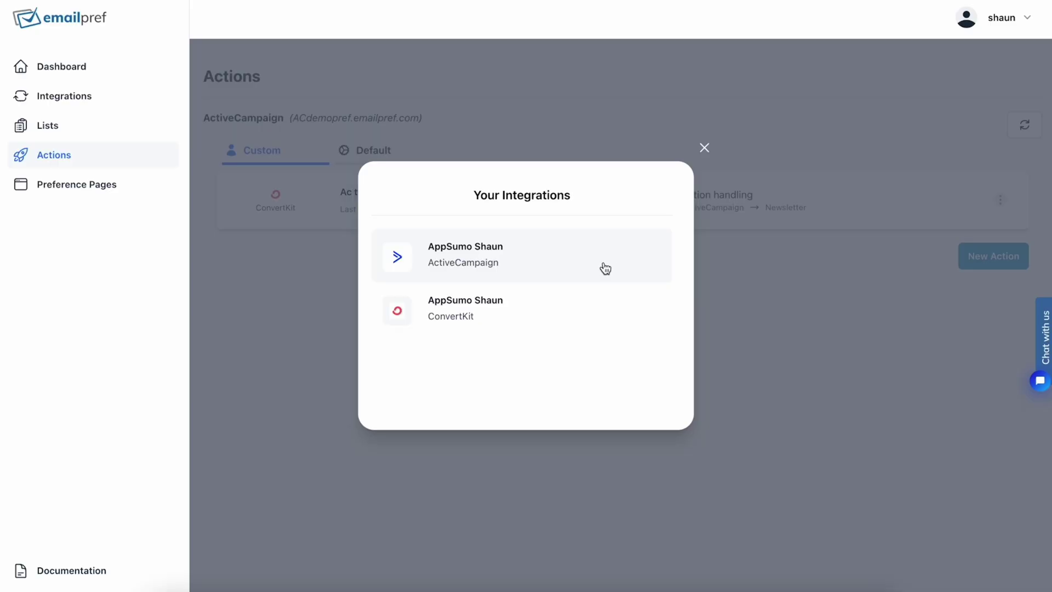
- Create an ActiveCampaign list-handling action linking the Newsletter list to the external Newsletters list
click(555, 264)
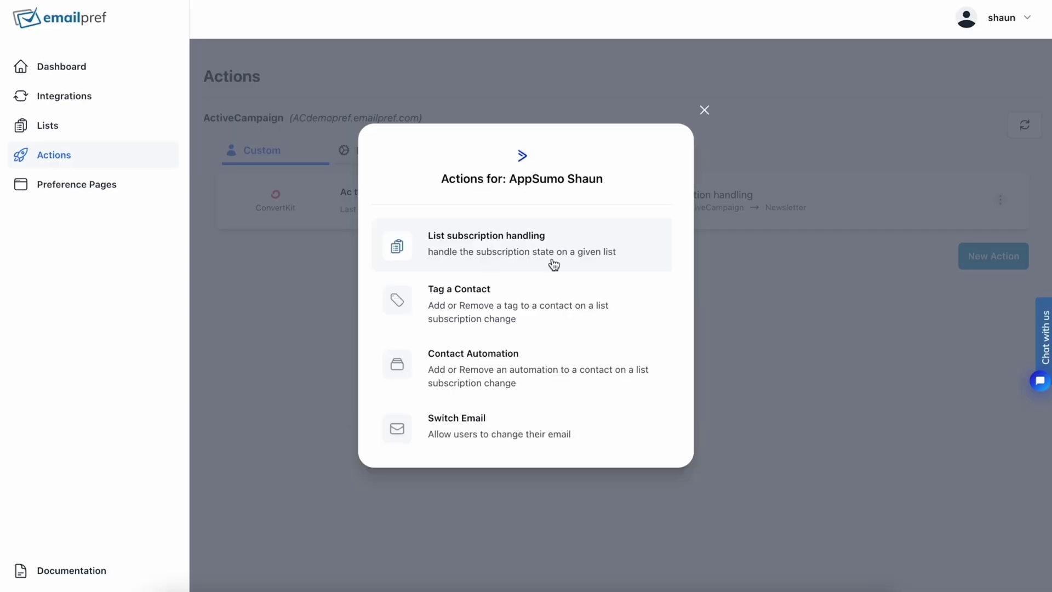
click(499, 256)
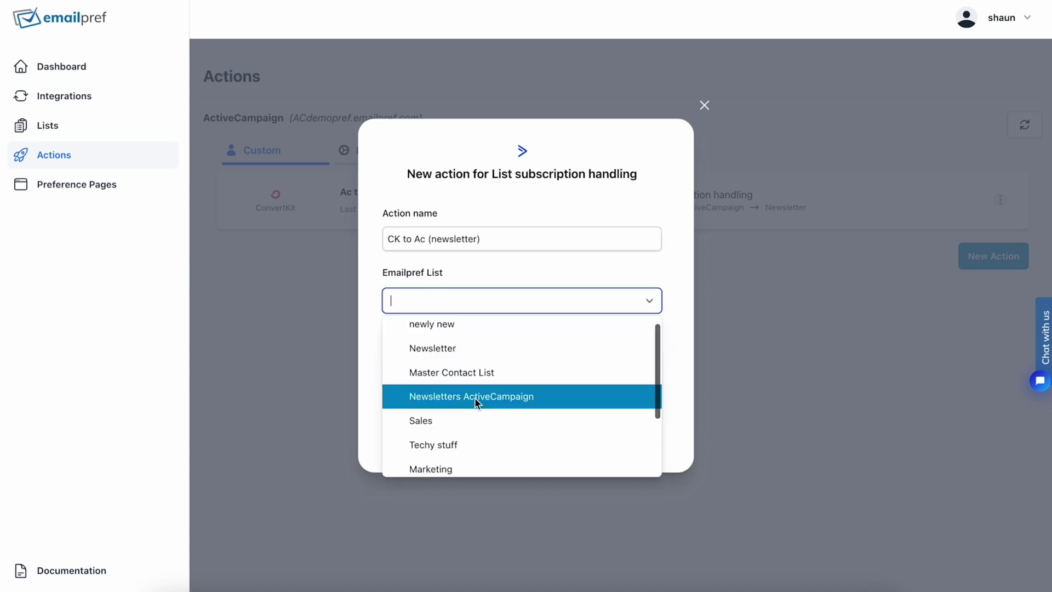
click(444, 354)
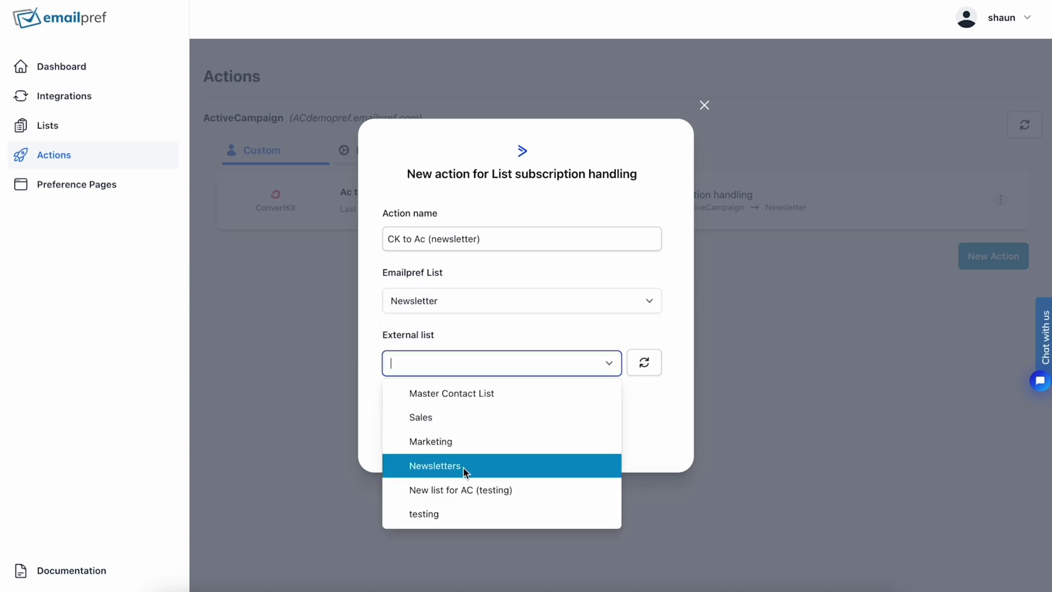
click(462, 467)
- Tag the ConvertKit subscriber with Newsletter, next to newly new and Techy stuff
click(244, 379)
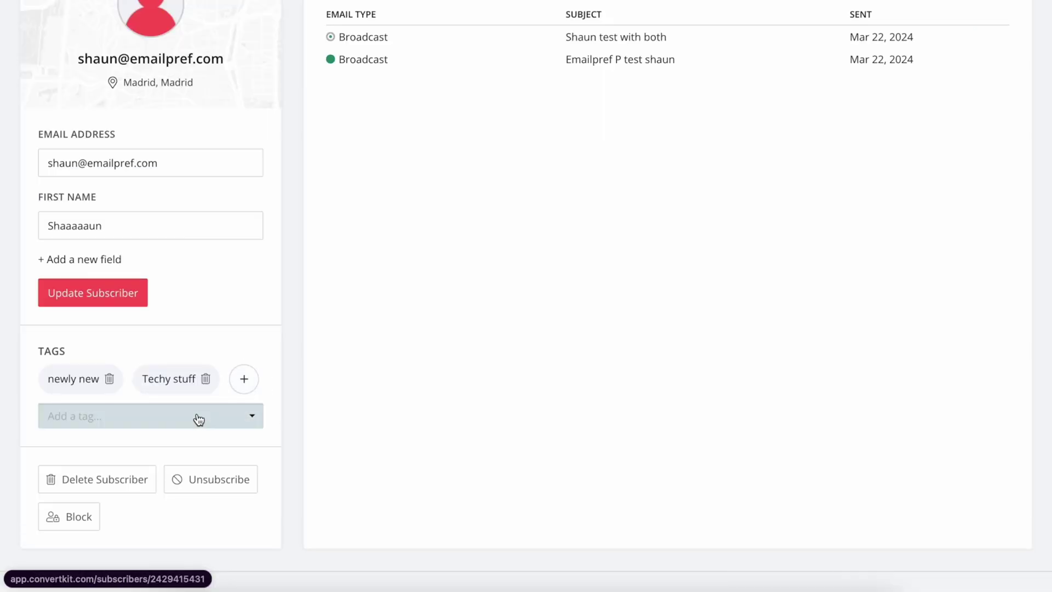
click(197, 414)
click(176, 459)
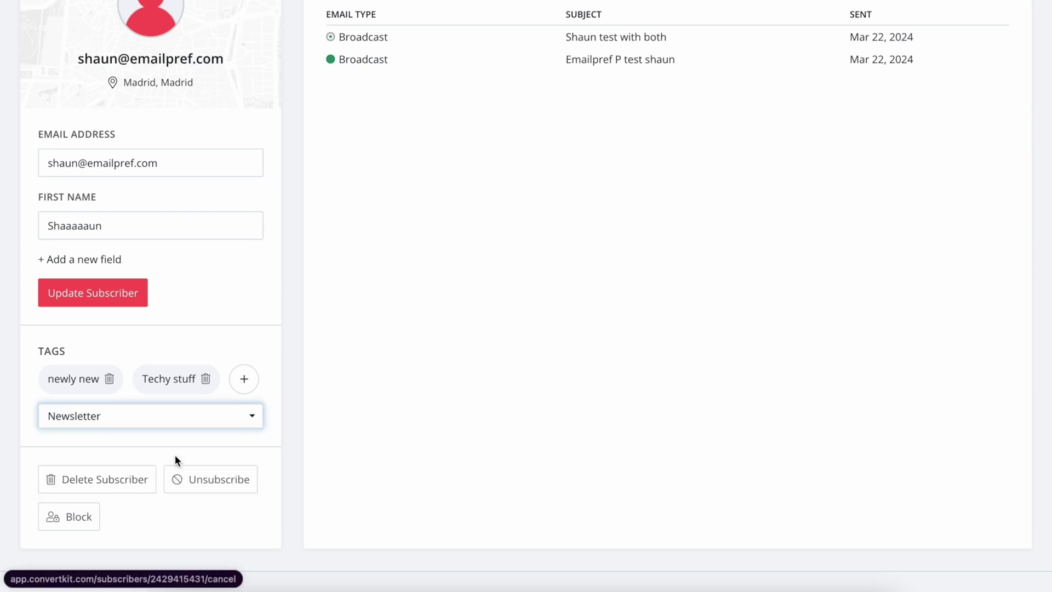